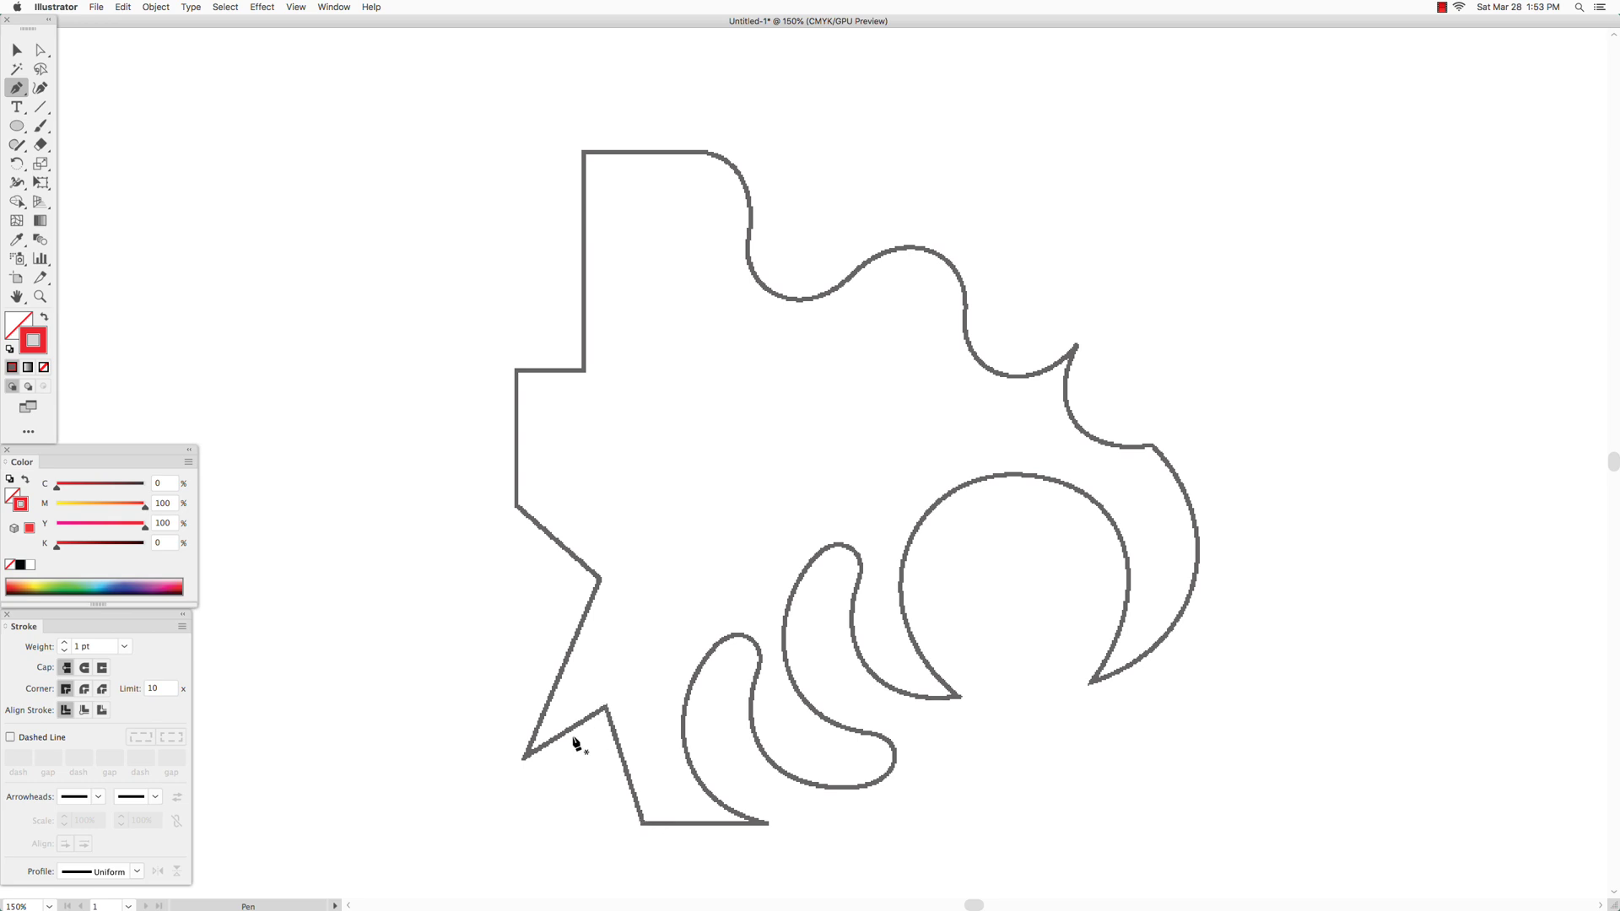
Start the red path at the bottom edge and place corner points along the zigzag spikes.
click(766, 824)
click(766, 824)
click(644, 827)
click(604, 708)
click(524, 759)
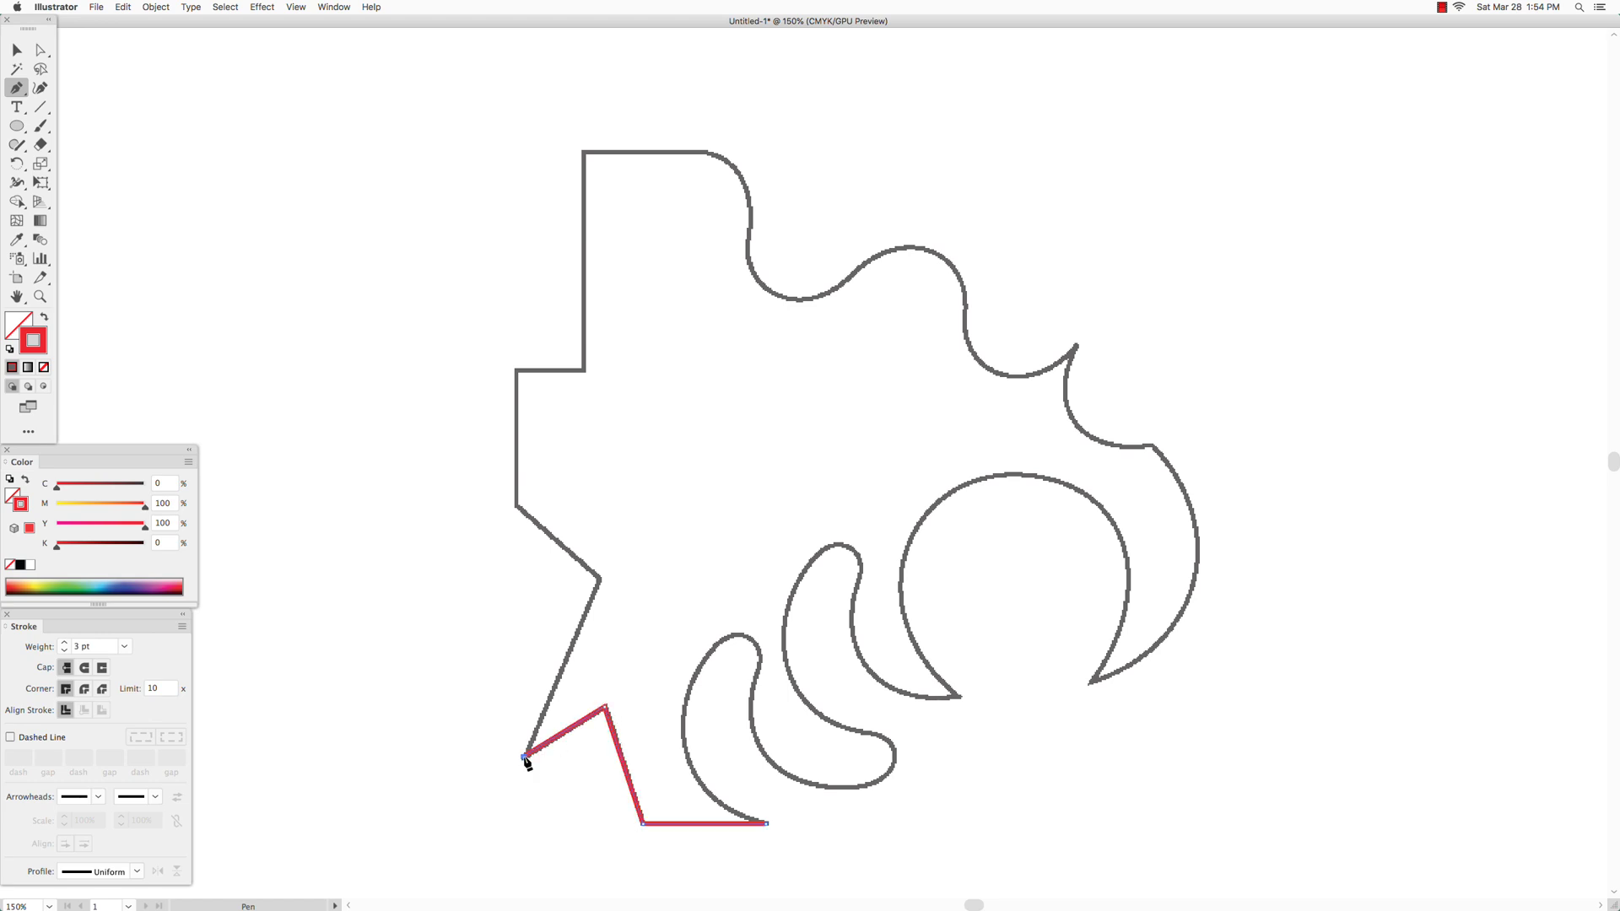
click(600, 583)
Add corner points up the stepped left edge and along the top to where the curve begins.
click(518, 508)
shift+click(516, 370)
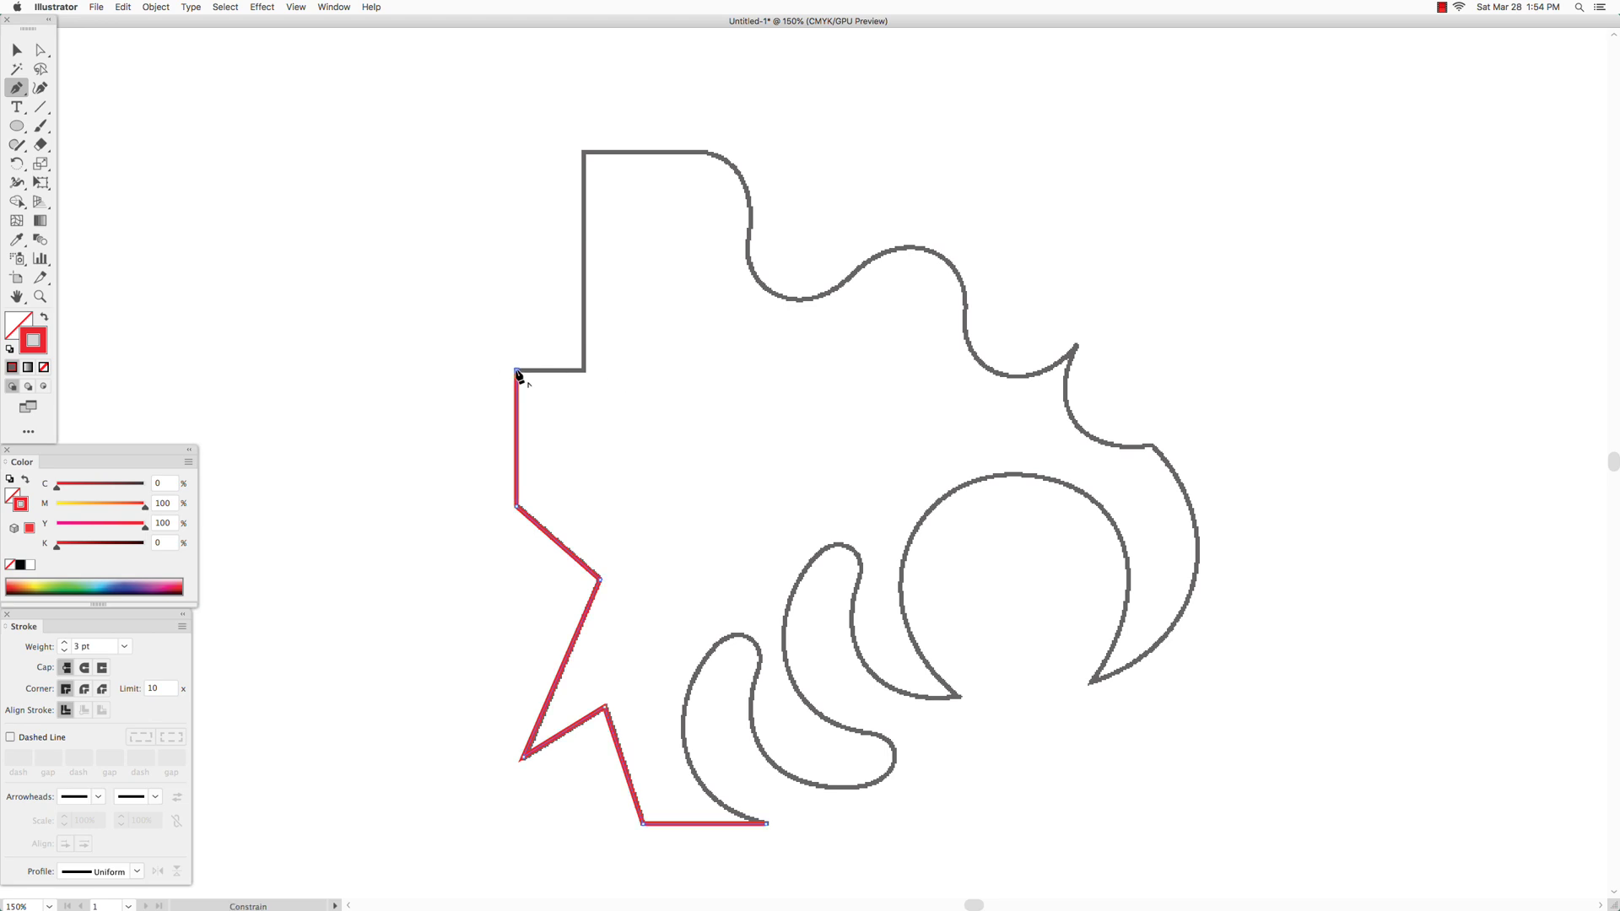
shift+click(582, 370)
shift+click(583, 152)
shift+click(705, 152)
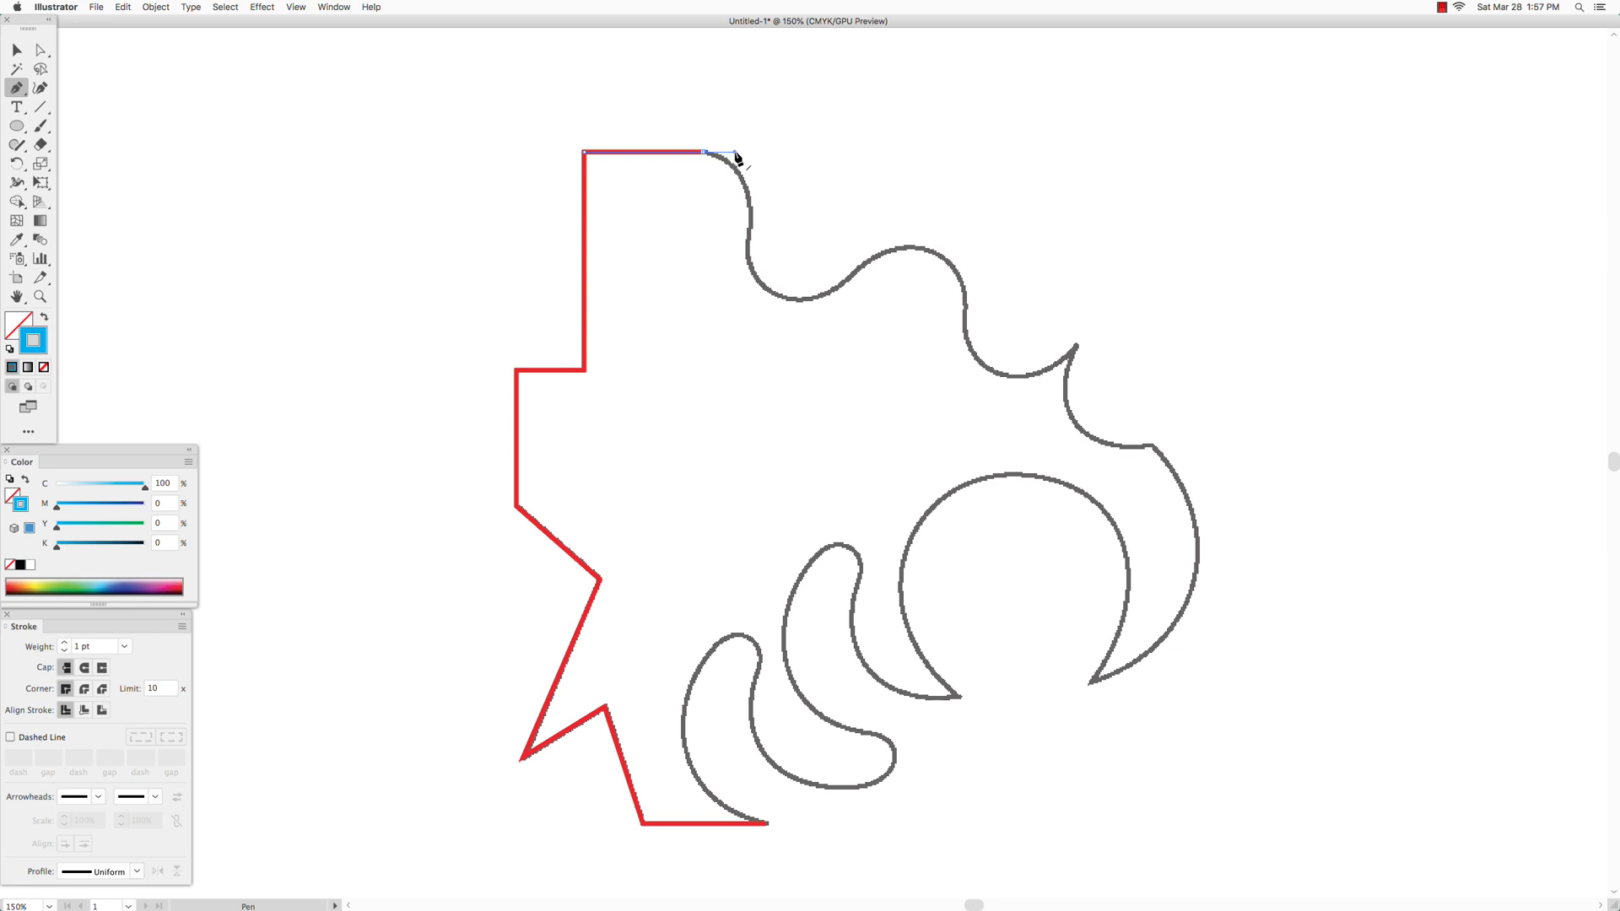
Resume the red path at its end and curve it around the first rounded bump into the dip.
click(736, 157)
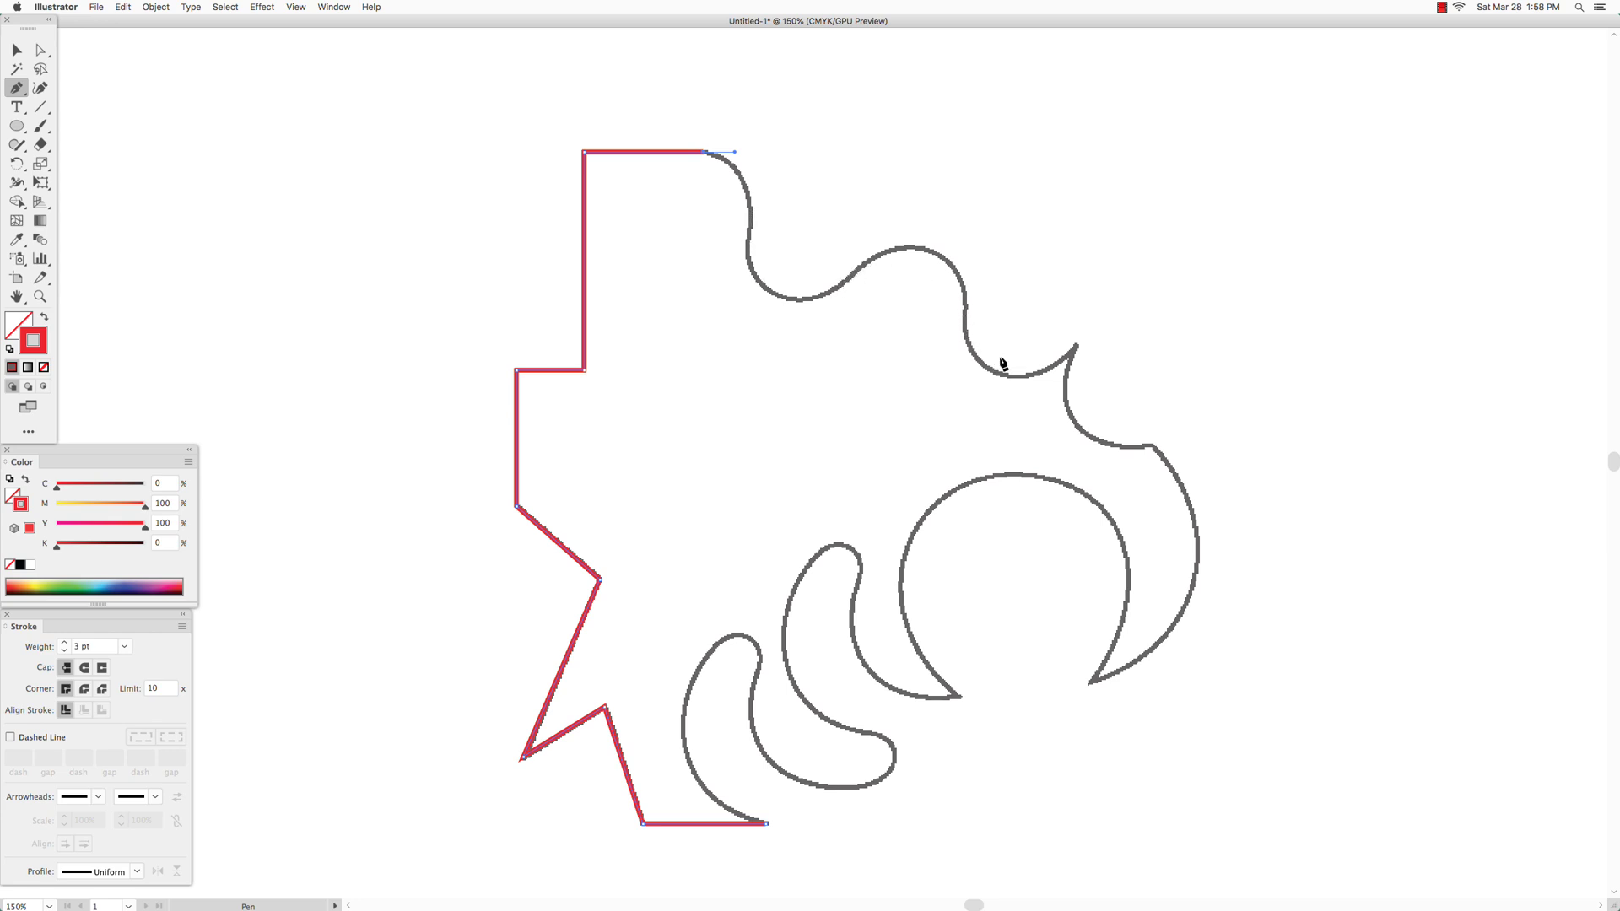
super+click(750, 232)
click(749, 224)
click(751, 232)
drag(850, 277, 918, 226)
Refine the dip's handles and add smooth points over the second wave to match the template.
key(super)
key(super)
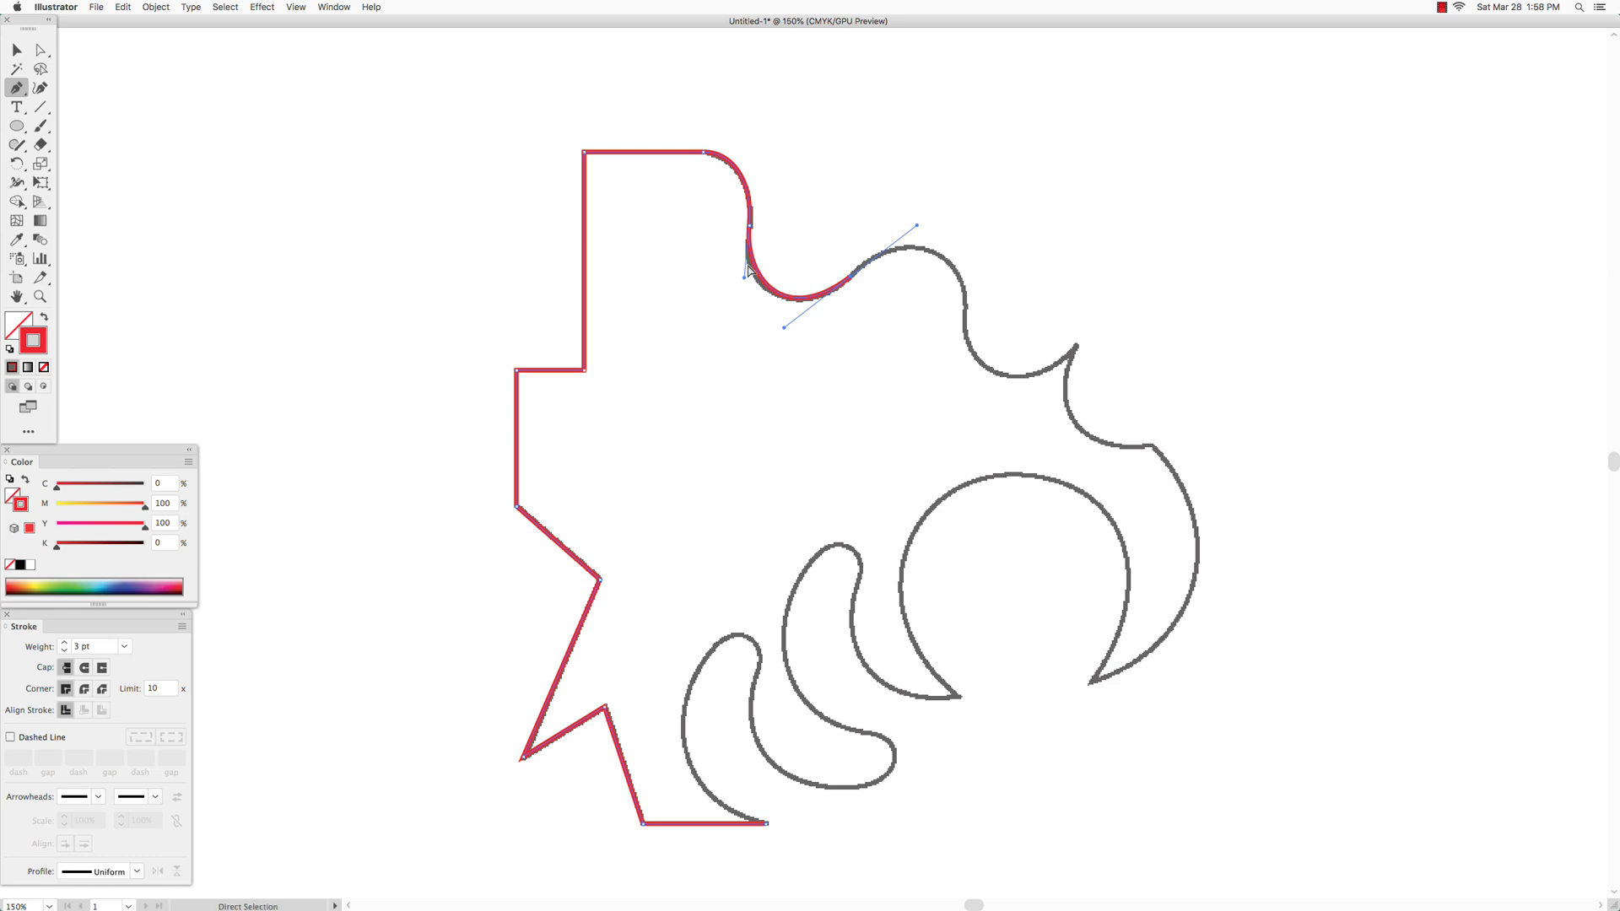
drag(745, 282, 739, 284)
drag(851, 280, 904, 236)
drag(964, 307, 962, 378)
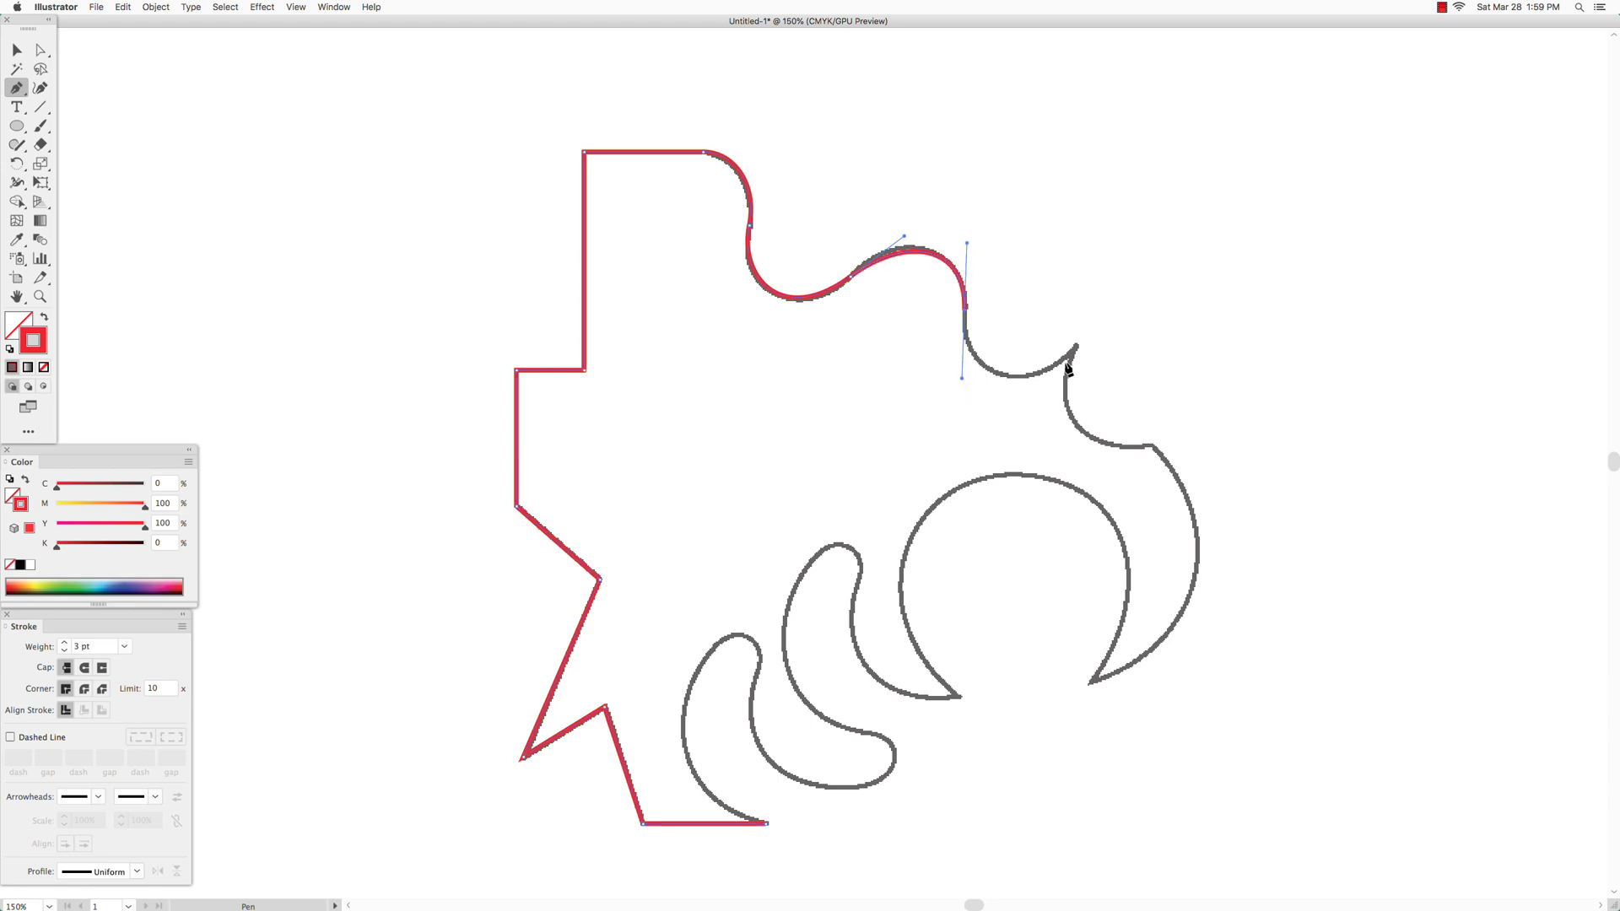
drag(1076, 346, 1105, 309)
drag(1121, 299, 1120, 293)
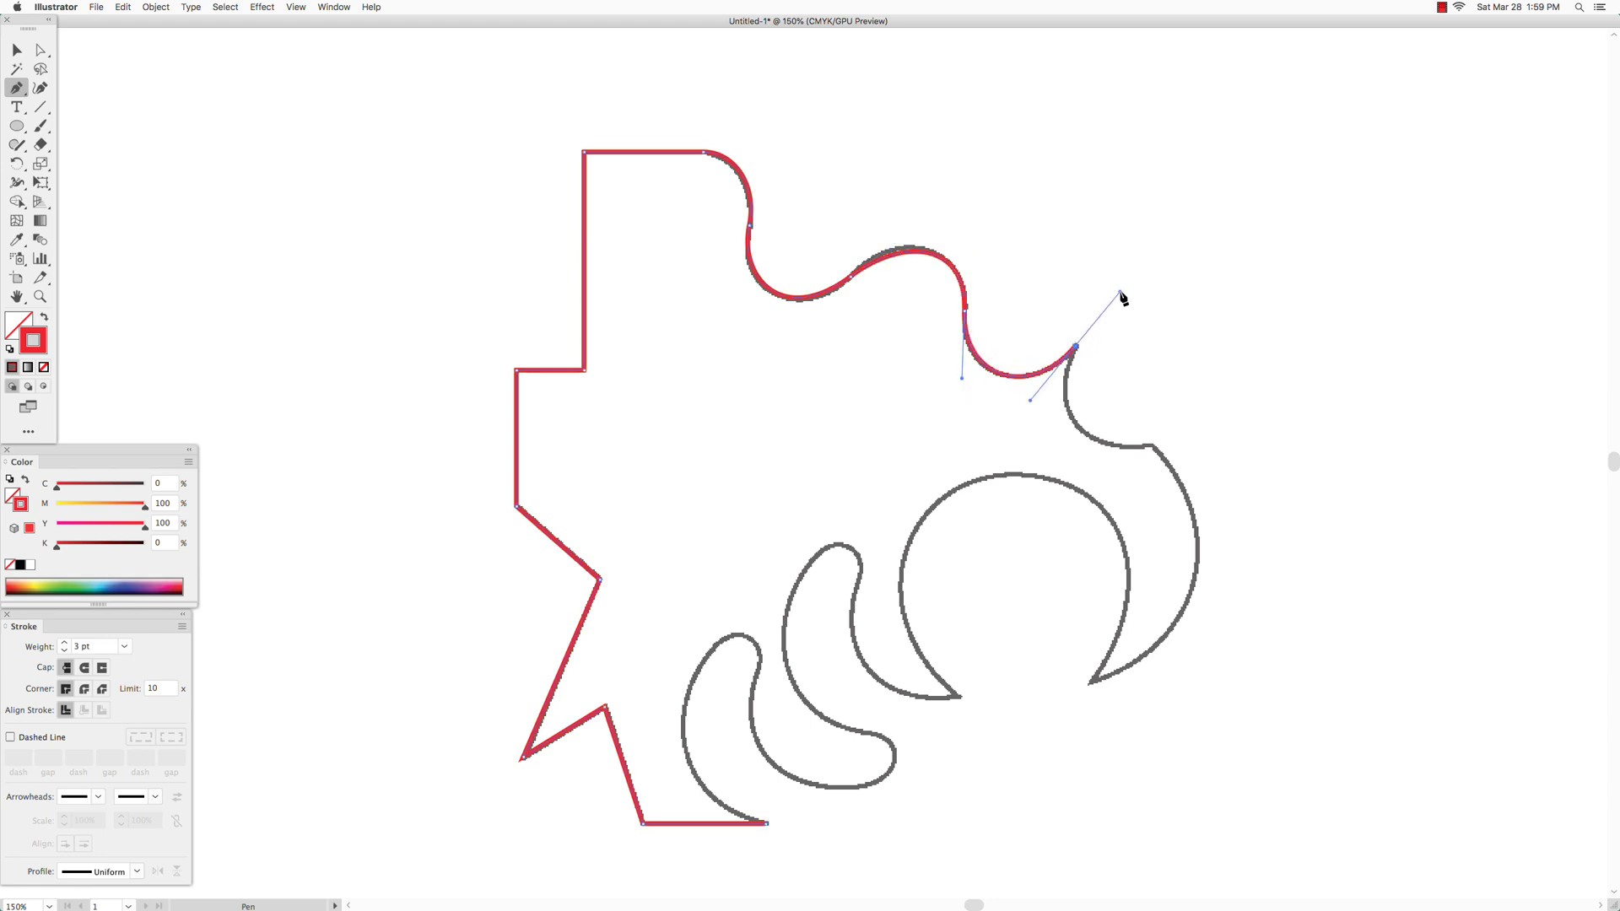
super+click(900, 258)
drag(899, 258, 905, 236)
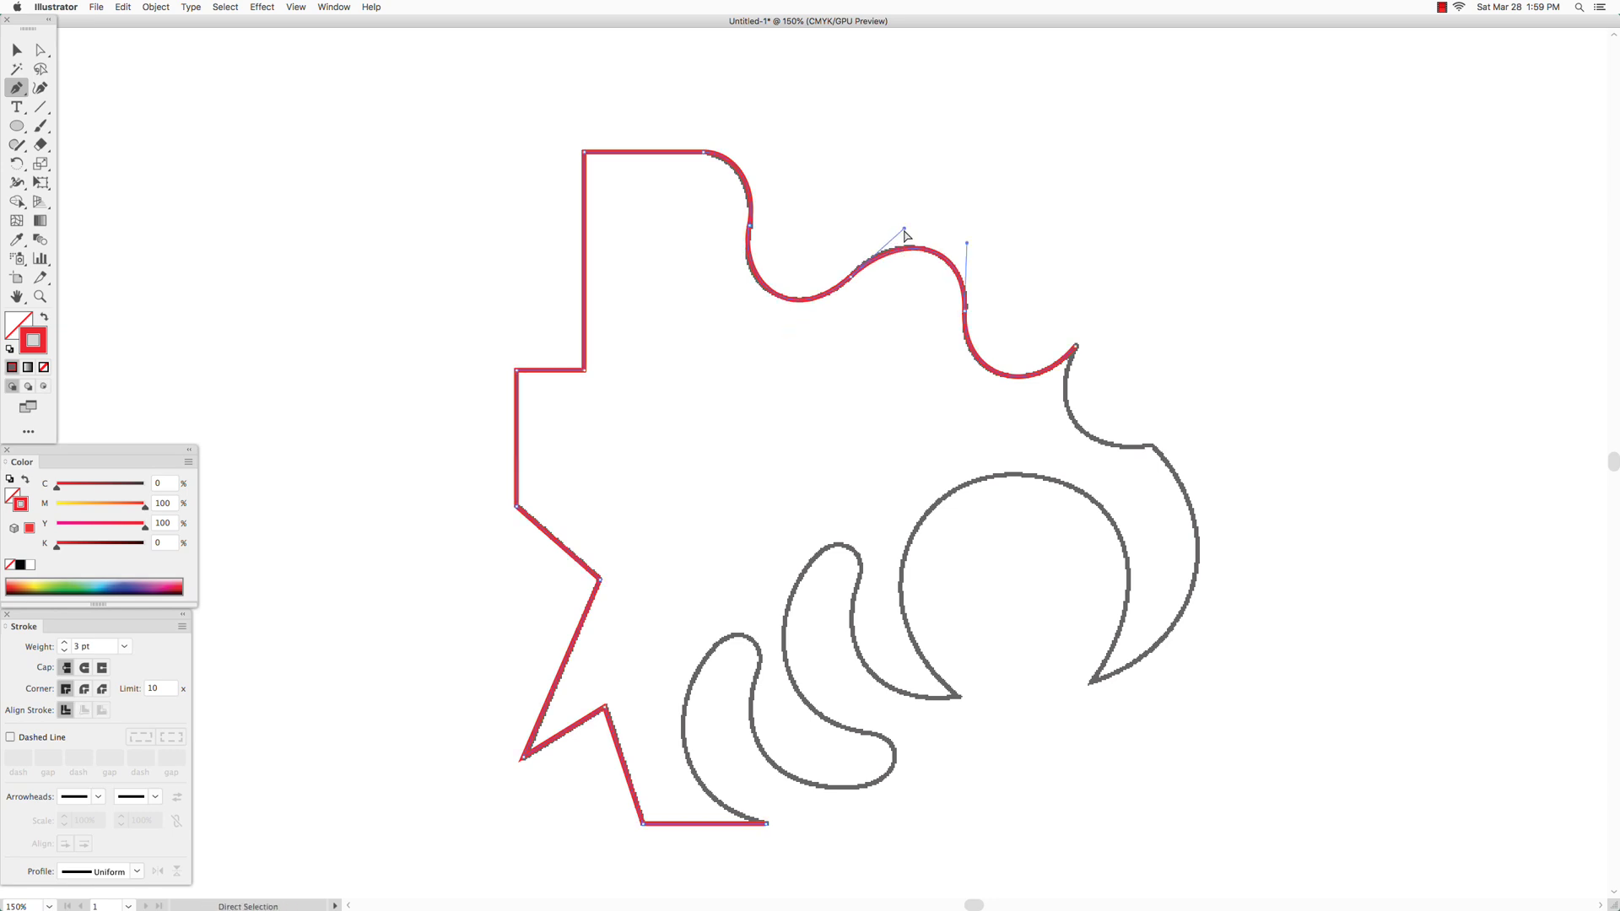
Make a corner at the pointed spike and add a smooth point on the curve beyond it.
key(super+shift+a)
key(alt)
drag(1076, 347, 1040, 409)
drag(1153, 446, 1280, 538)
Trace the right-hand curve down to its lower tip, adjusting the handle to fit the outline.
click(1153, 447)
drag(1094, 681, 1031, 700)
drag(1282, 539, 1265, 557)
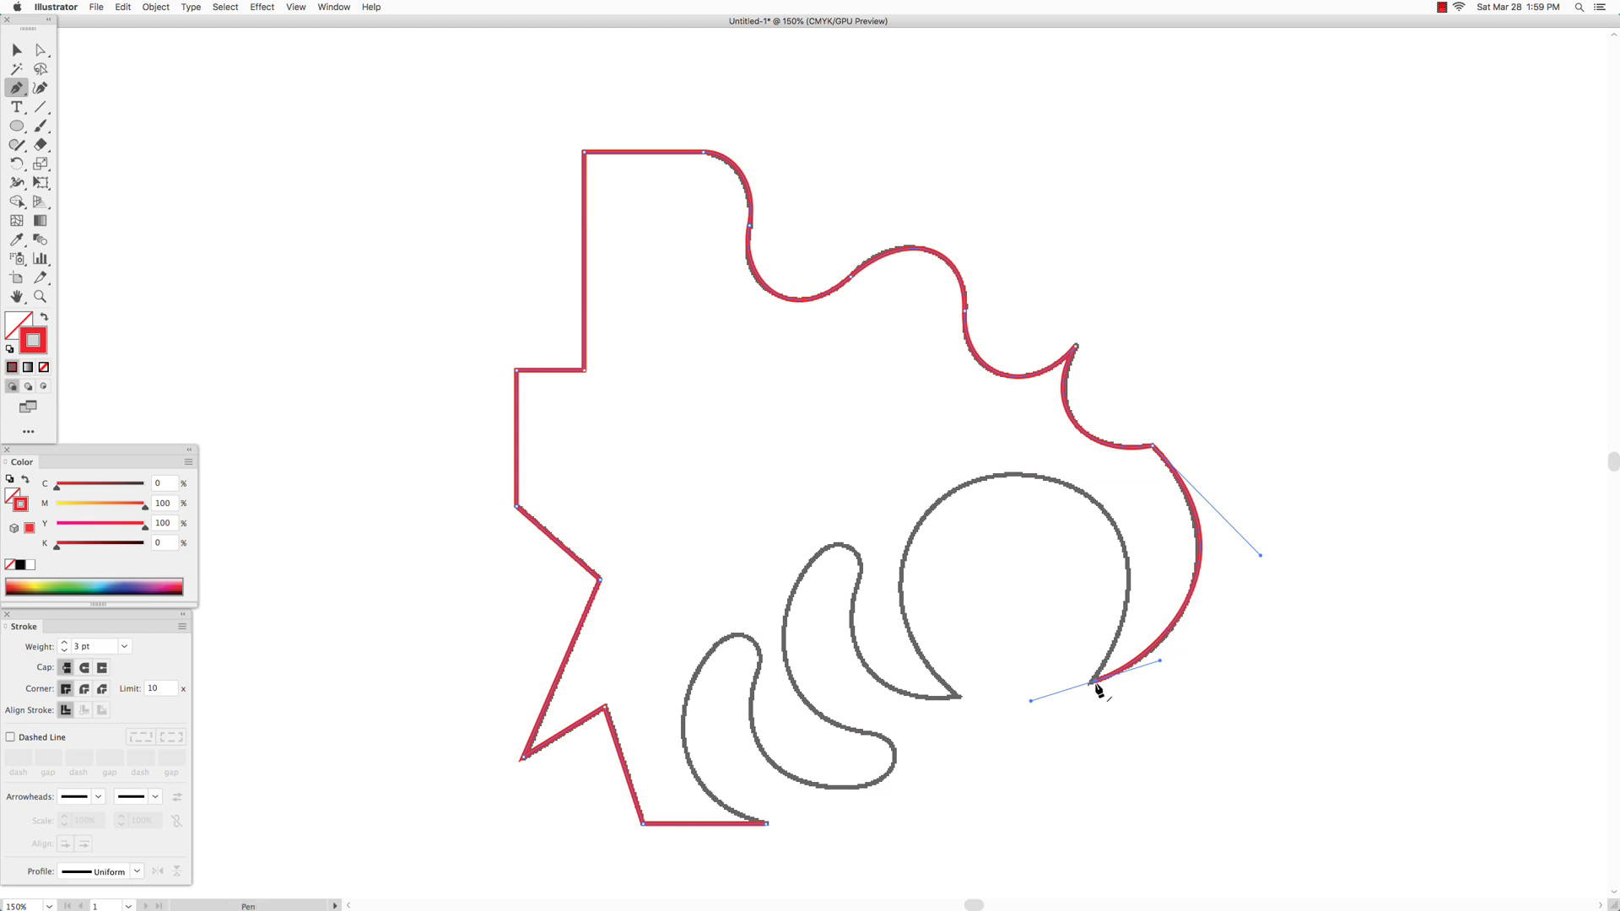
Sweep the path over the big arch to a sharp lower tip and up the middle crescent's side.
drag(1094, 680, 1159, 593)
drag(1006, 477, 886, 482)
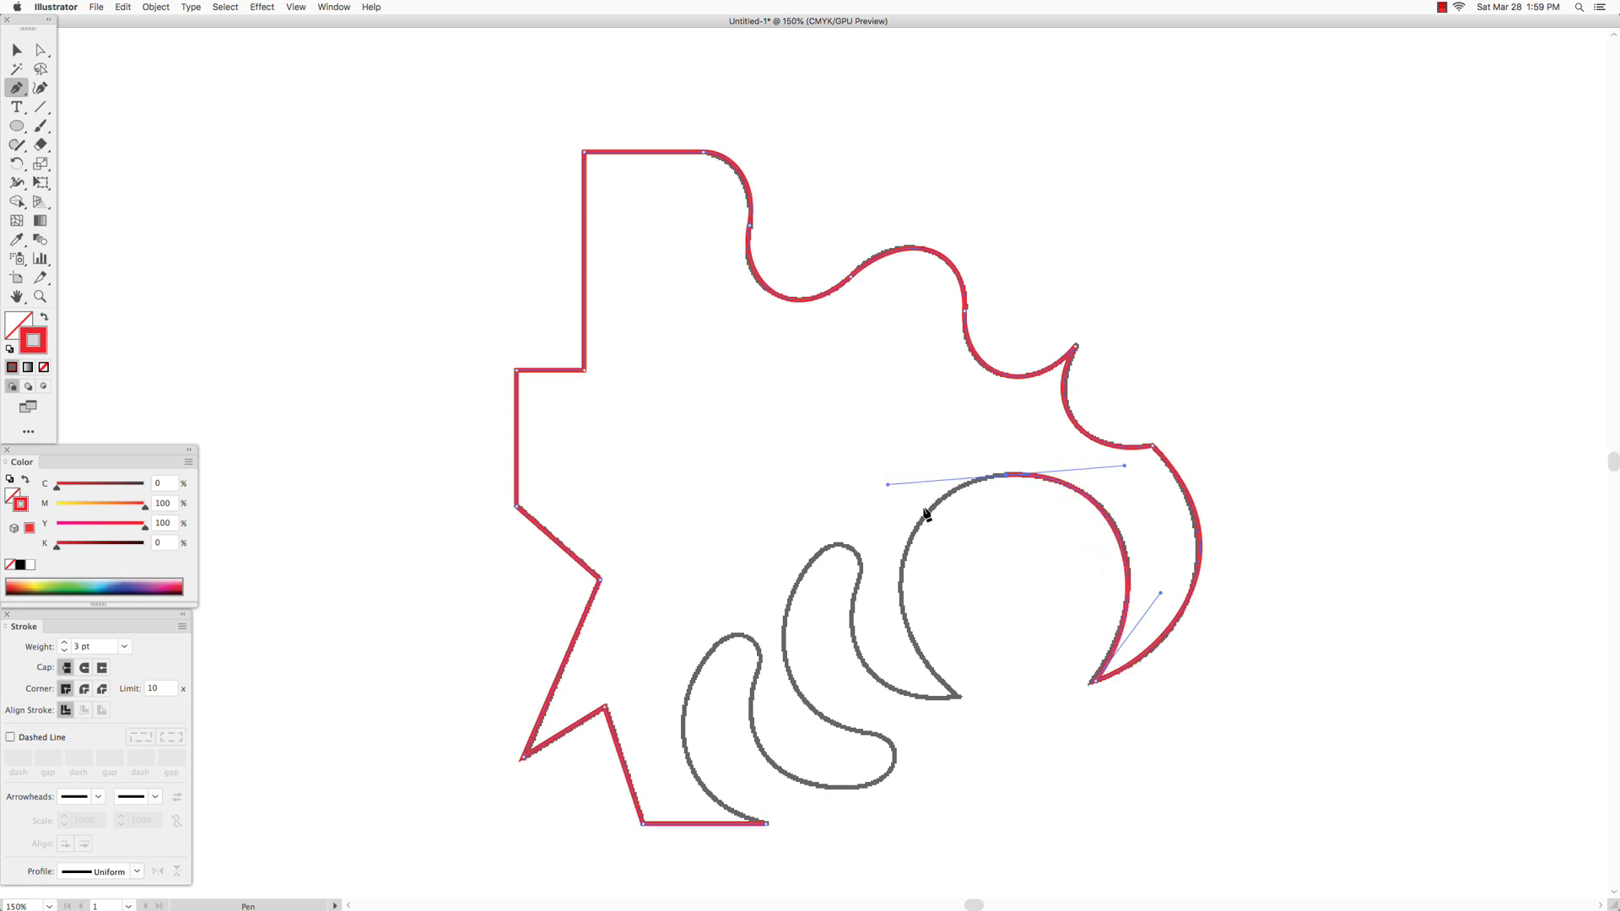
drag(959, 697, 1053, 768)
drag(960, 697, 903, 718)
drag(857, 591, 878, 504)
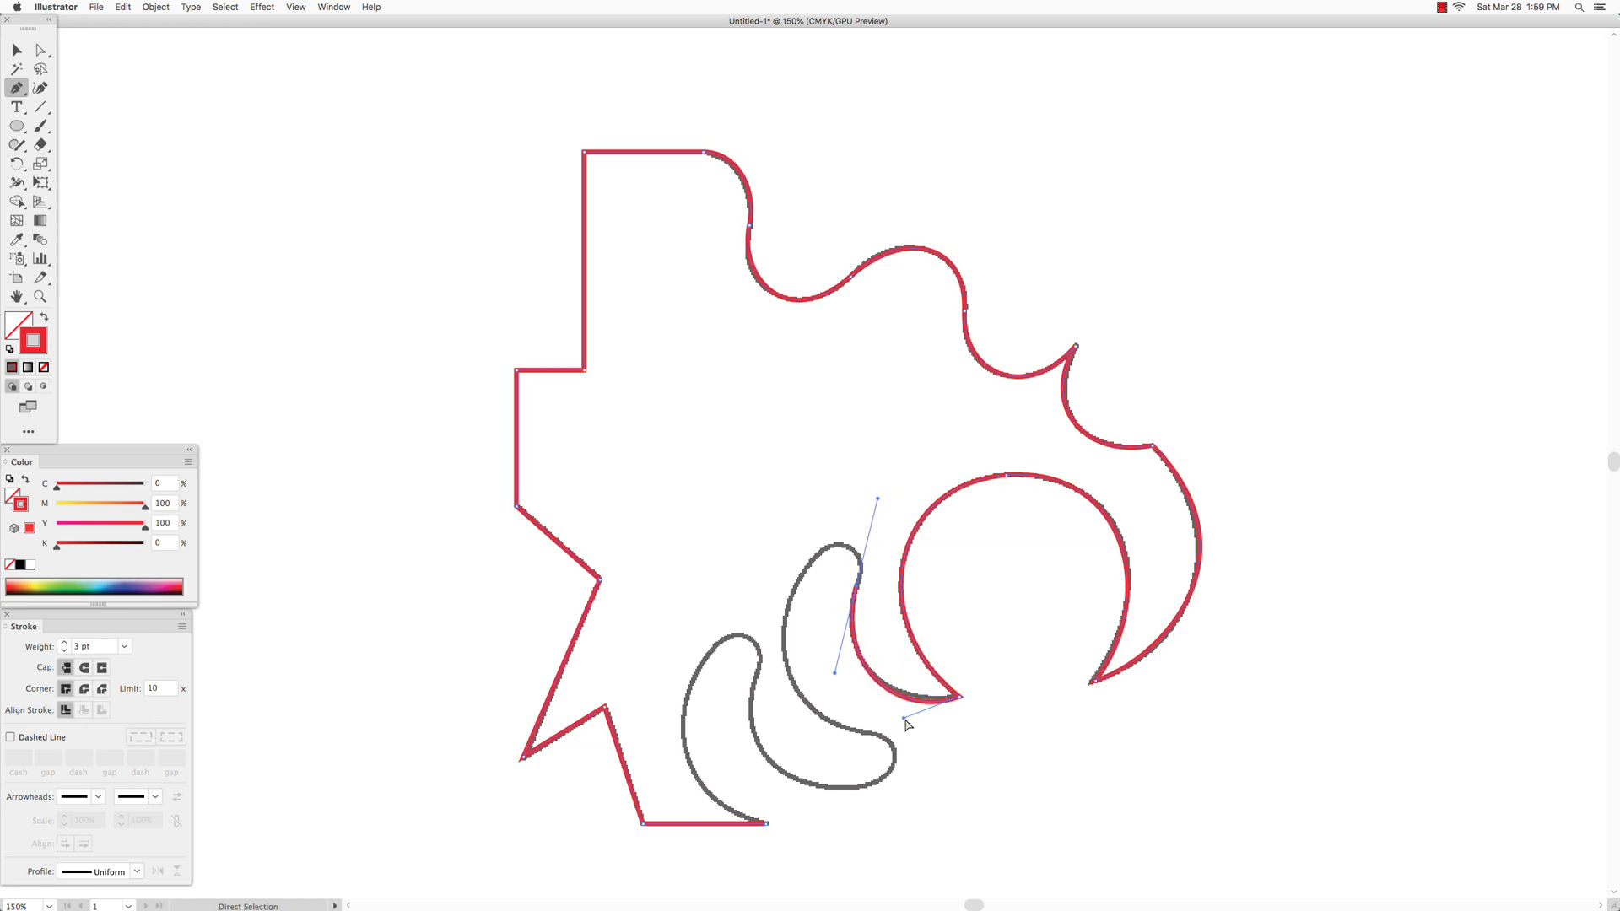
Fine-tune the last handle, then add a smooth point at the middle crescent's rounded top.
drag(905, 719, 902, 709)
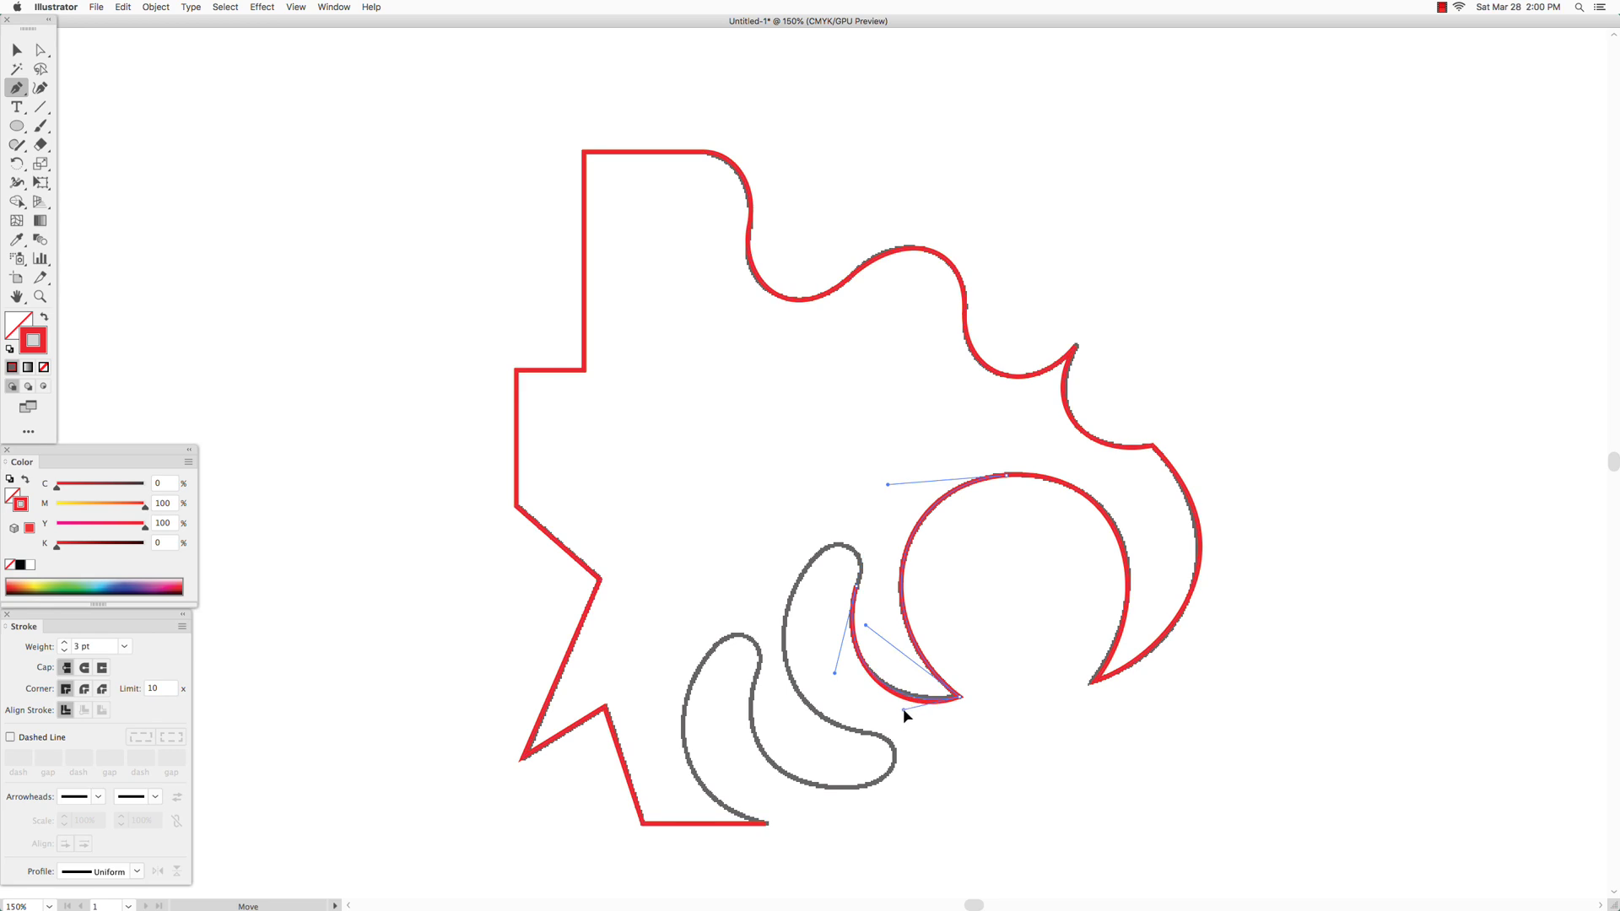
drag(903, 706, 902, 705)
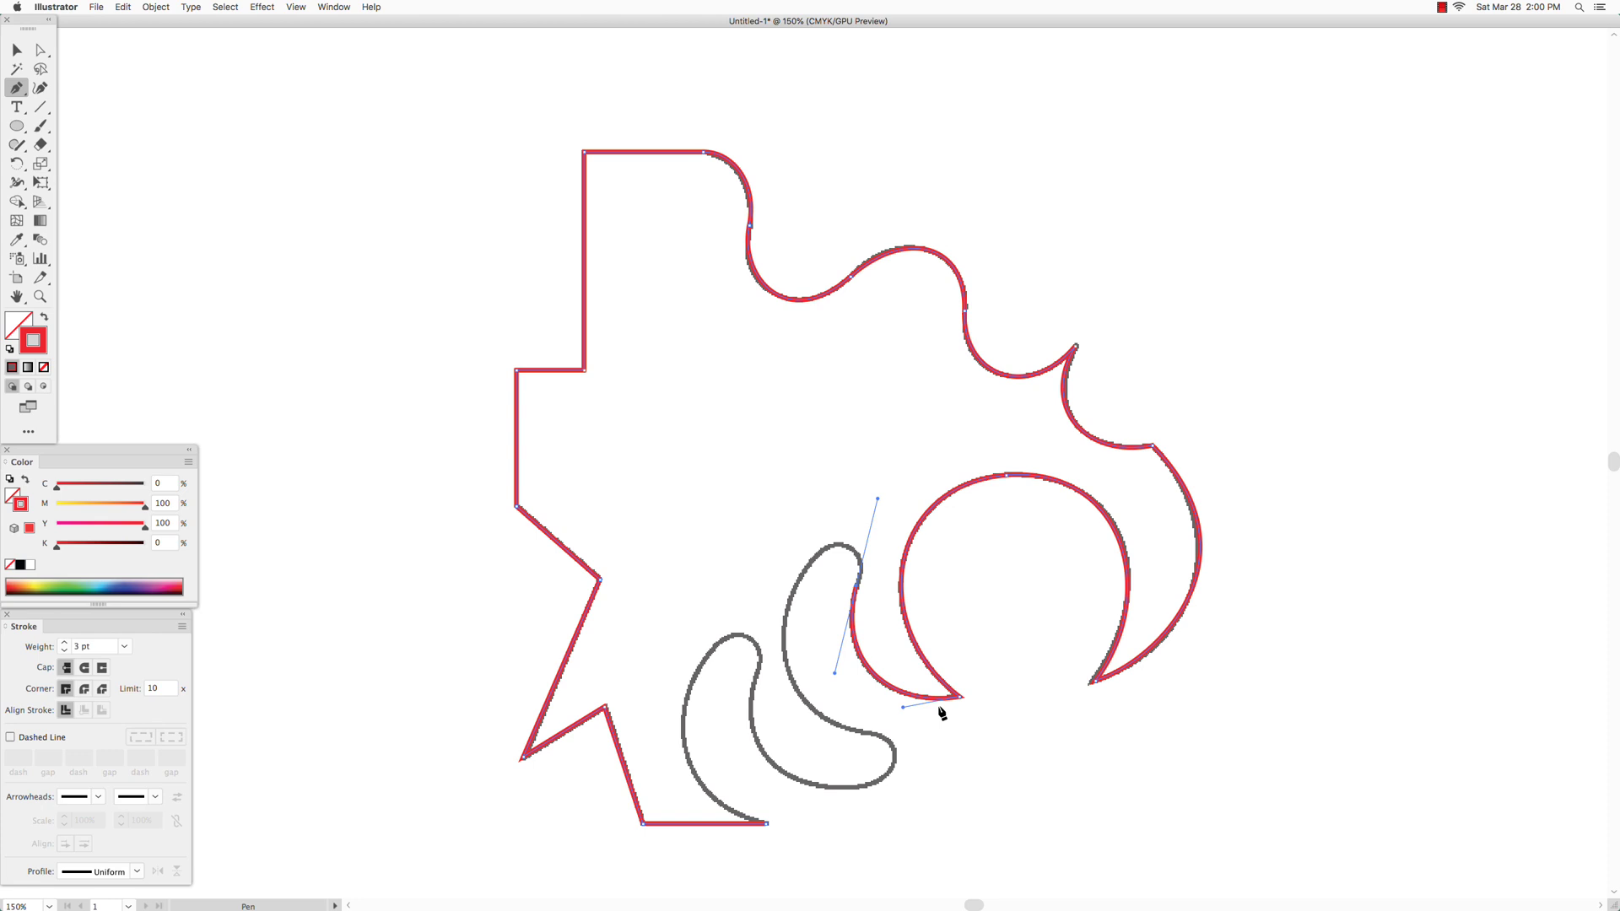
click(857, 584)
drag(814, 557, 764, 604)
Add smooth points down the crescent's outer curve, its lower end, and the small crescent's top.
drag(872, 734, 971, 751)
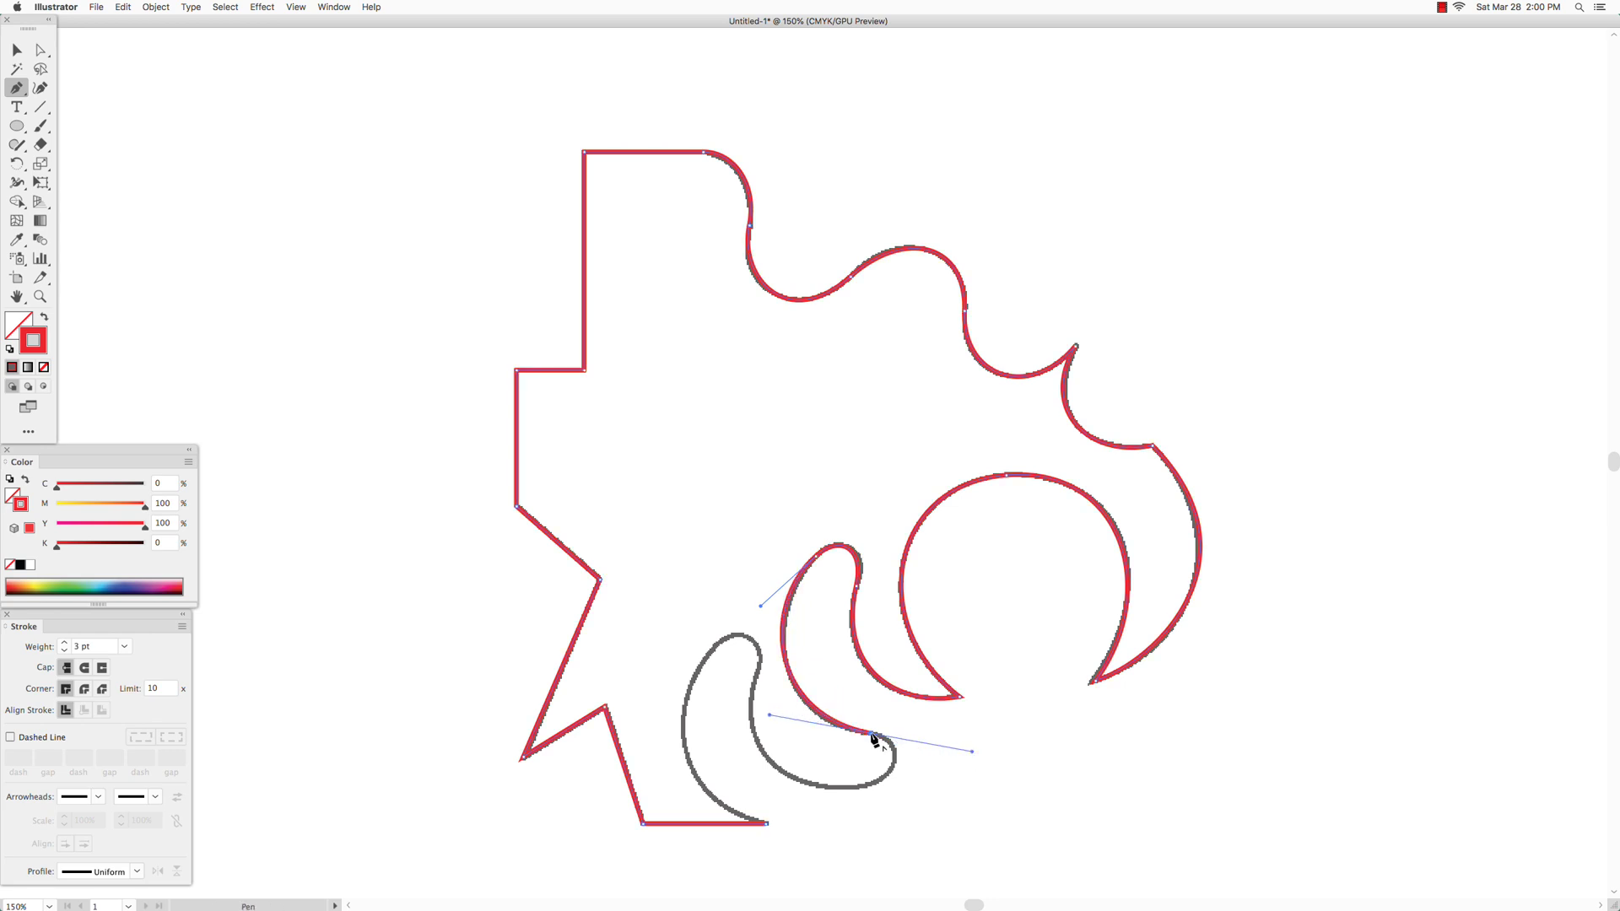
drag(871, 735, 911, 740)
drag(861, 787, 782, 795)
drag(758, 673, 660, 708)
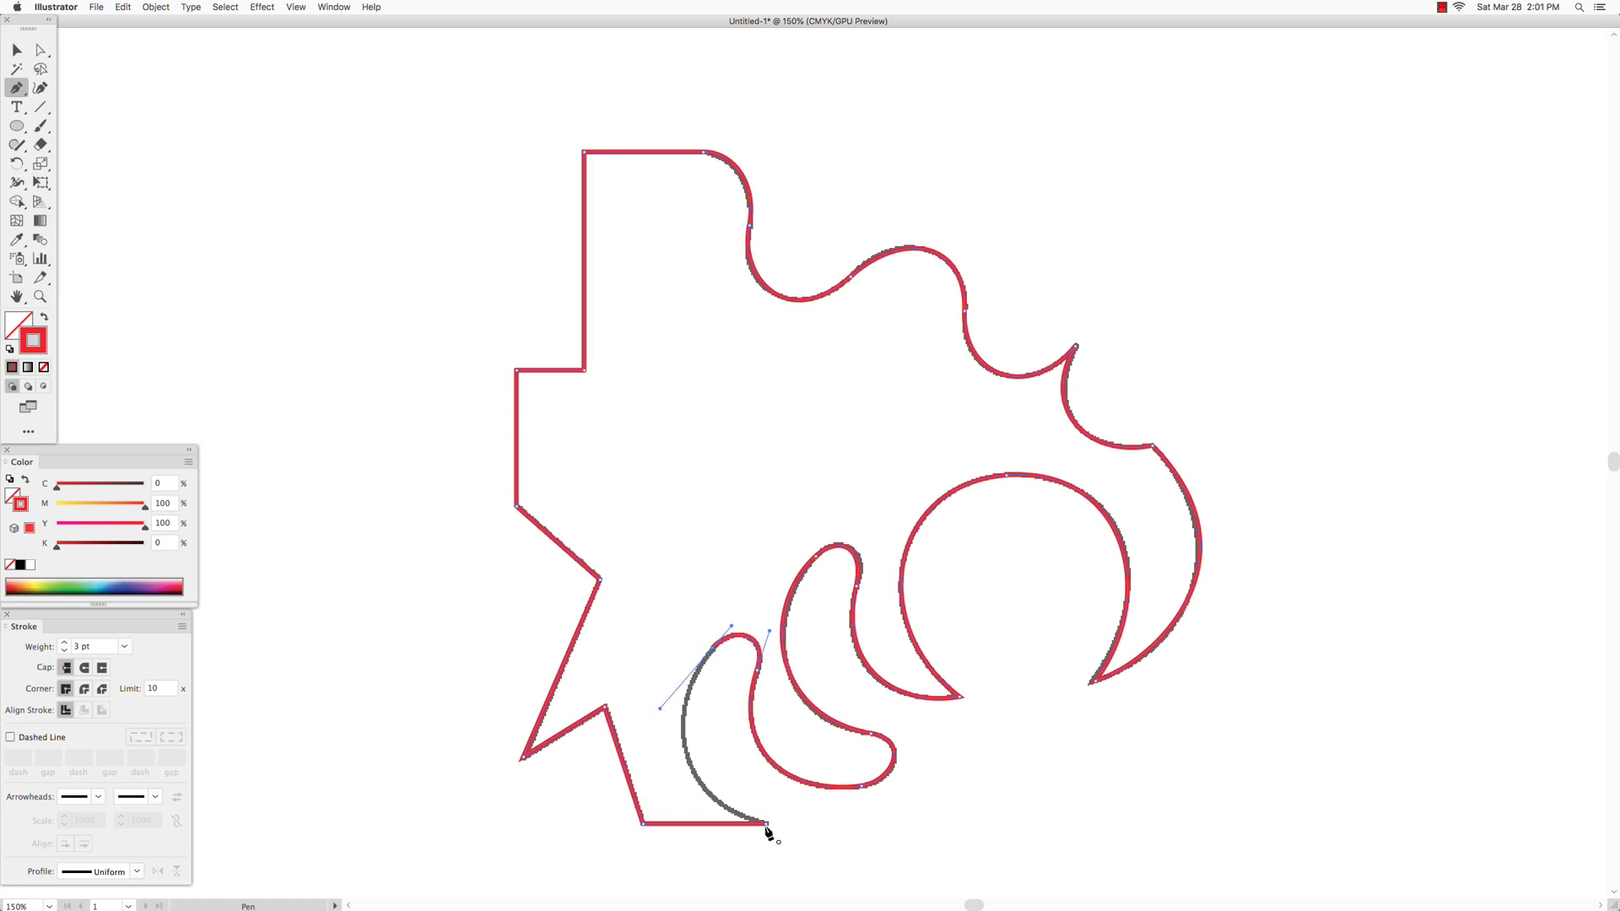